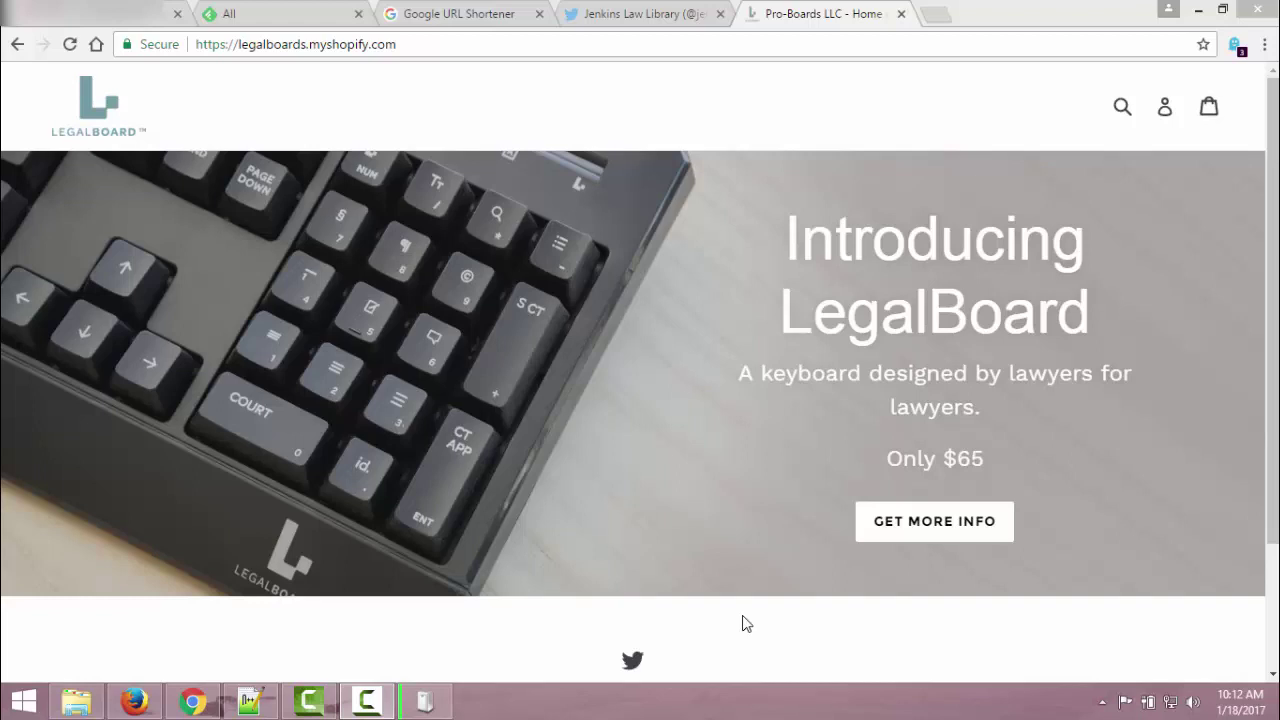
Step: Let the USB LegalBoard install finish, then test typing 'ttttt' in Chrome's address bar
{"action": "left_click", "coordinate": [430, 703]}
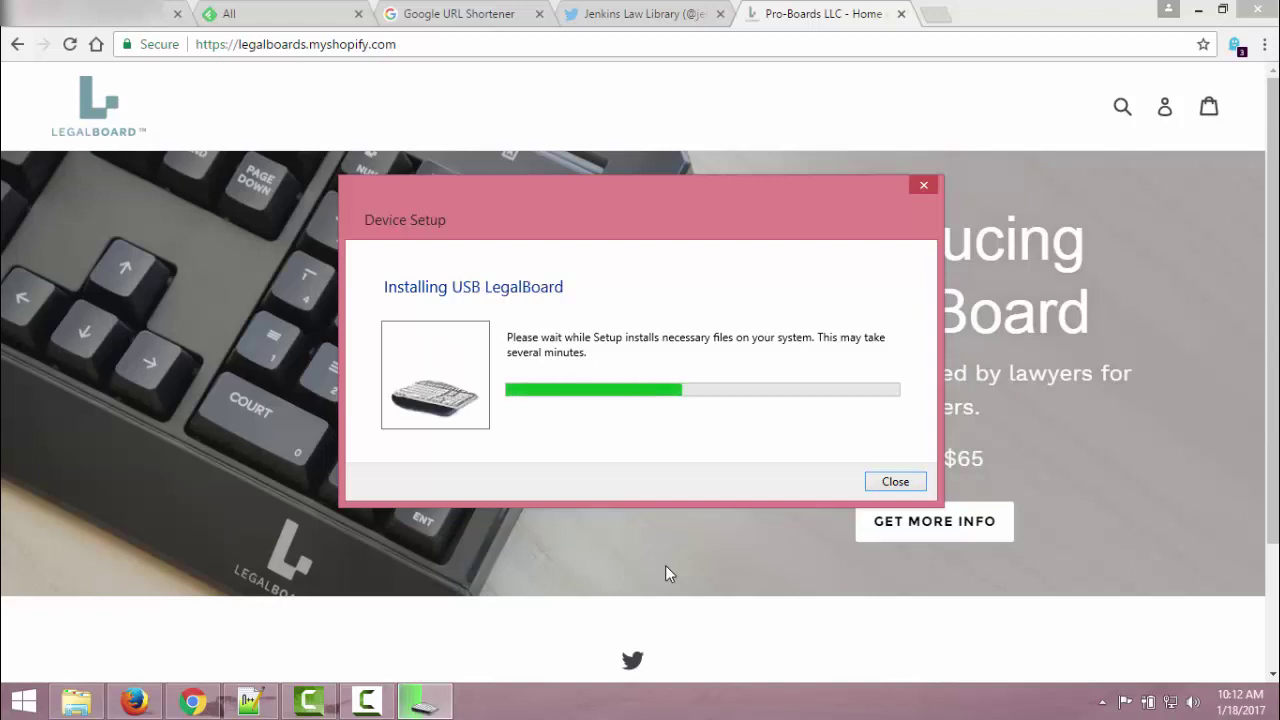
{"action": "left_click", "coordinate": [512, 44]}
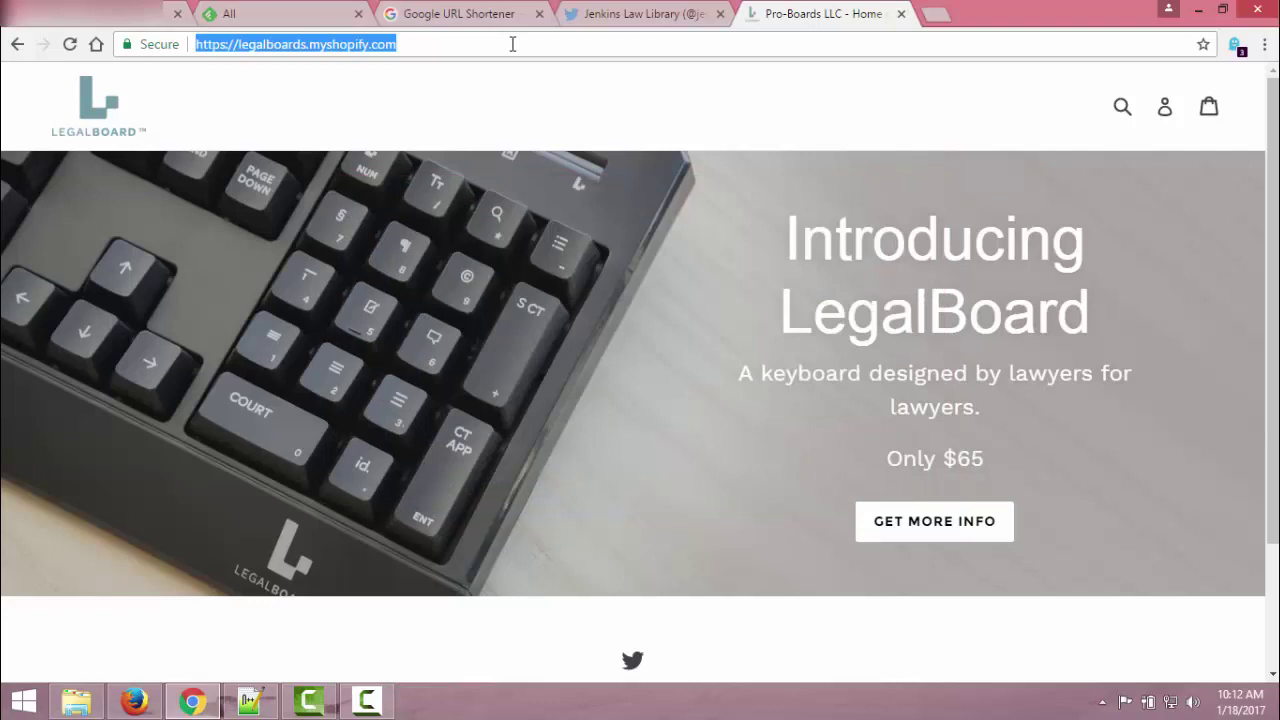
{"action": "type", "text": "ttttt"}
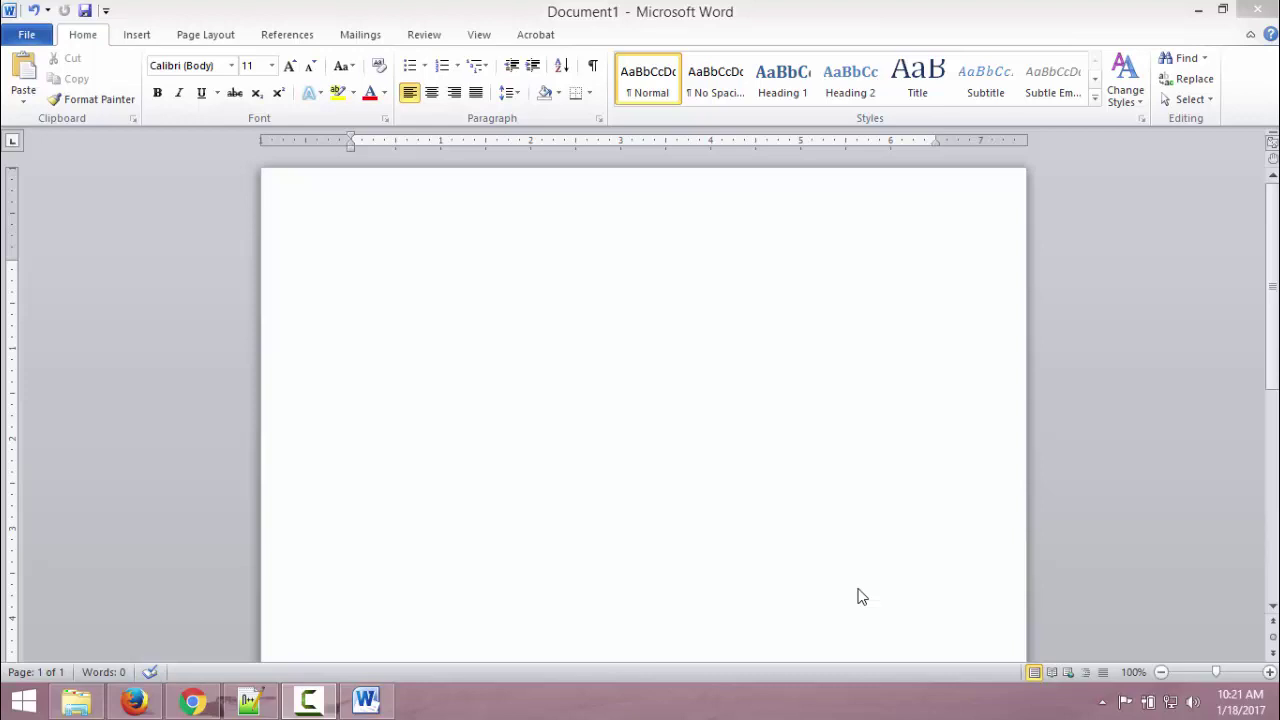
Step: Type the citation 158 F.3d 674 at the top of the blank document and start a new line
{"action": "left_click", "coordinate": [474, 308]}
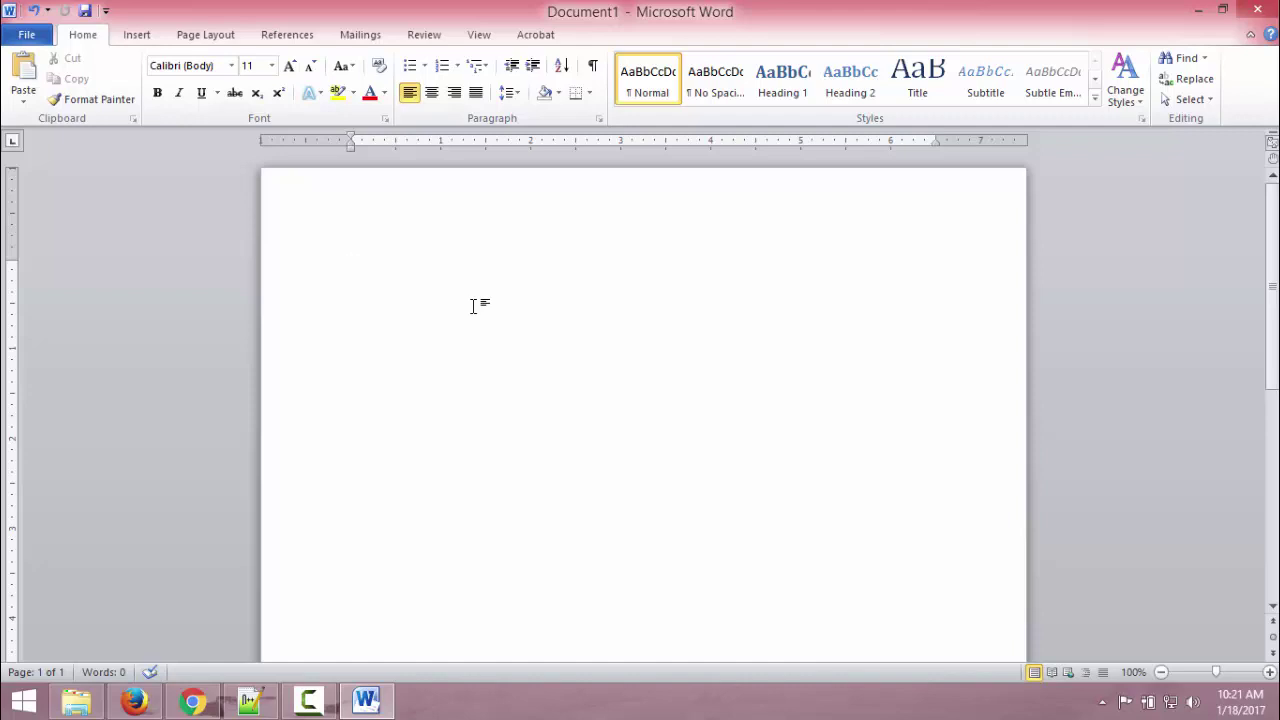
{"action": "type", "text": "158 F.3d 674"}
{"action": "key", "text": "Return"}
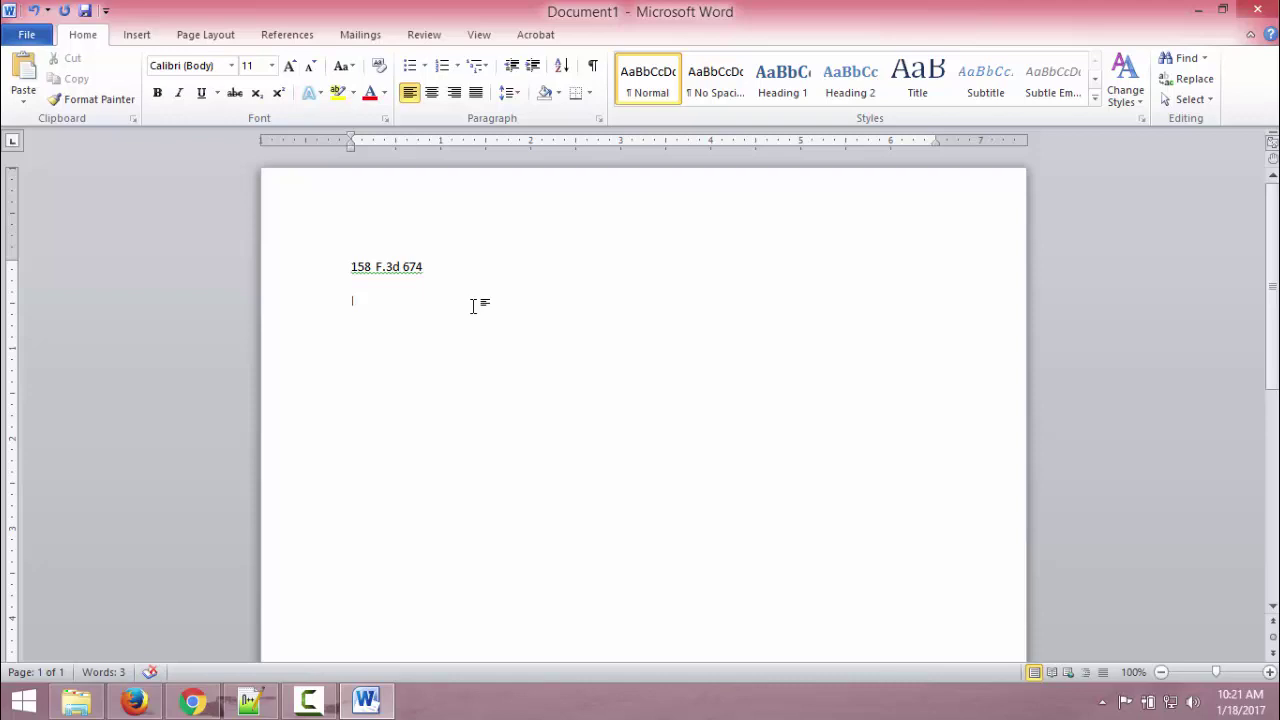
Step: Type 'plaintiff' and a second 'Plaintiff' on separate lines
{"action": "type", "text": "plaintiff"}
{"action": "key", "text": "Return"}
{"action": "type", "text": "Plaintiff"}
{"action": "key", "text": "Return"}
Step: Add an italic line reading 'This is a test', then end italics on a new line
{"action": "key", "text": "ctrl+i"}
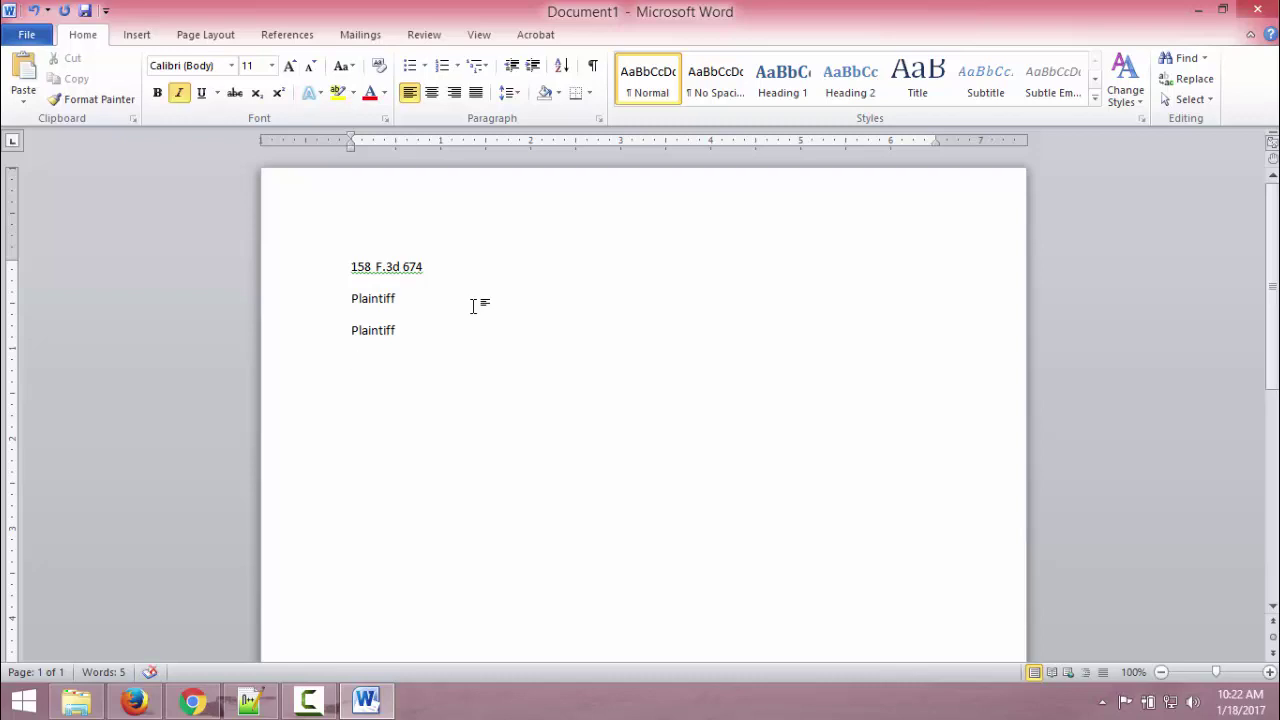
{"action": "type", "text": "This is a test"}
{"action": "key", "text": "ctrl+i"}
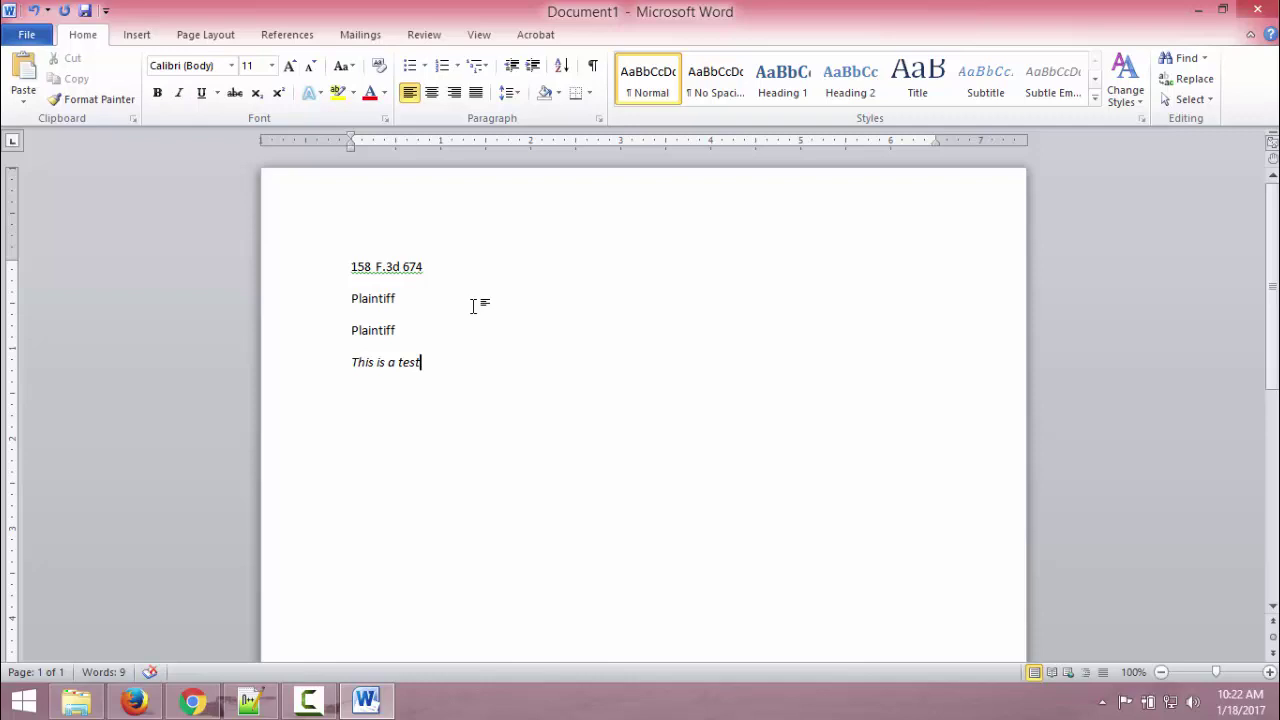
{"action": "key", "text": "Return"}
Step: Create a bulleted list with items 1, 2 and 3, starting it with '* '
{"action": "type", "text": "* "}
{"action": "type", "text": "1"}
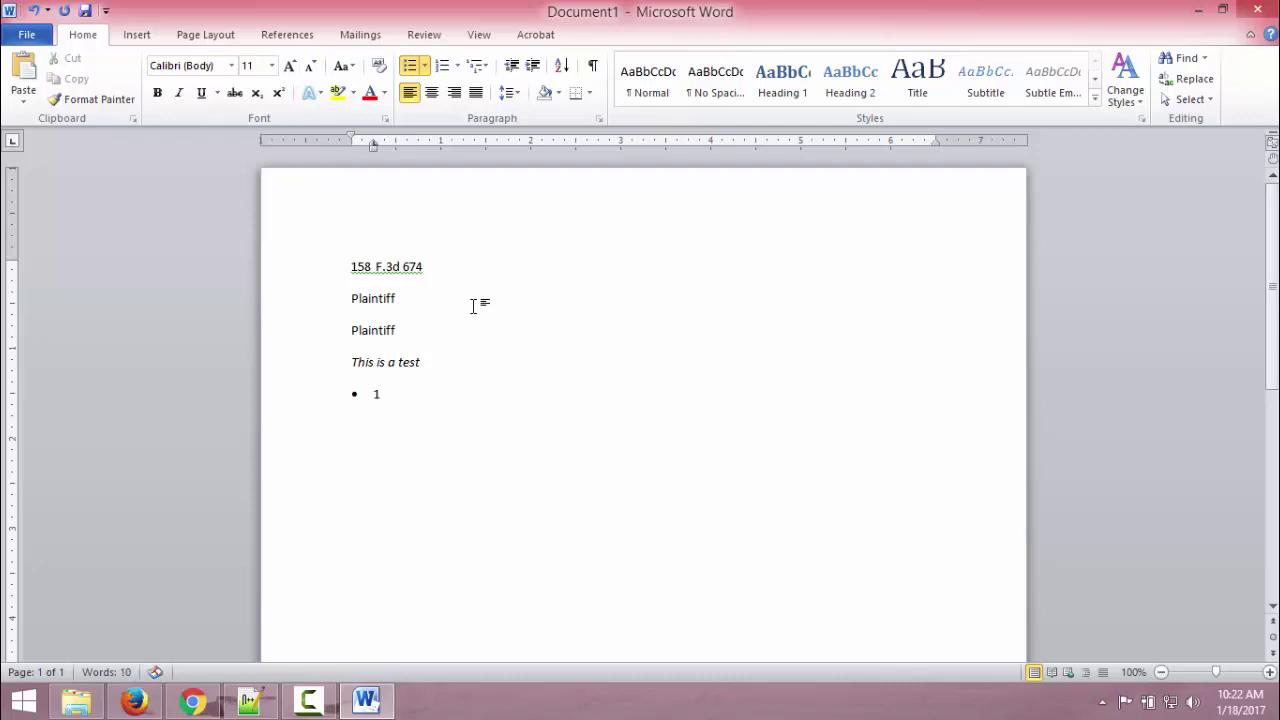
{"action": "key", "text": "Return"}
{"action": "type", "text": "2"}
{"action": "key", "text": "Return"}
{"action": "type", "text": "3"}
{"action": "key", "text": "Return"}
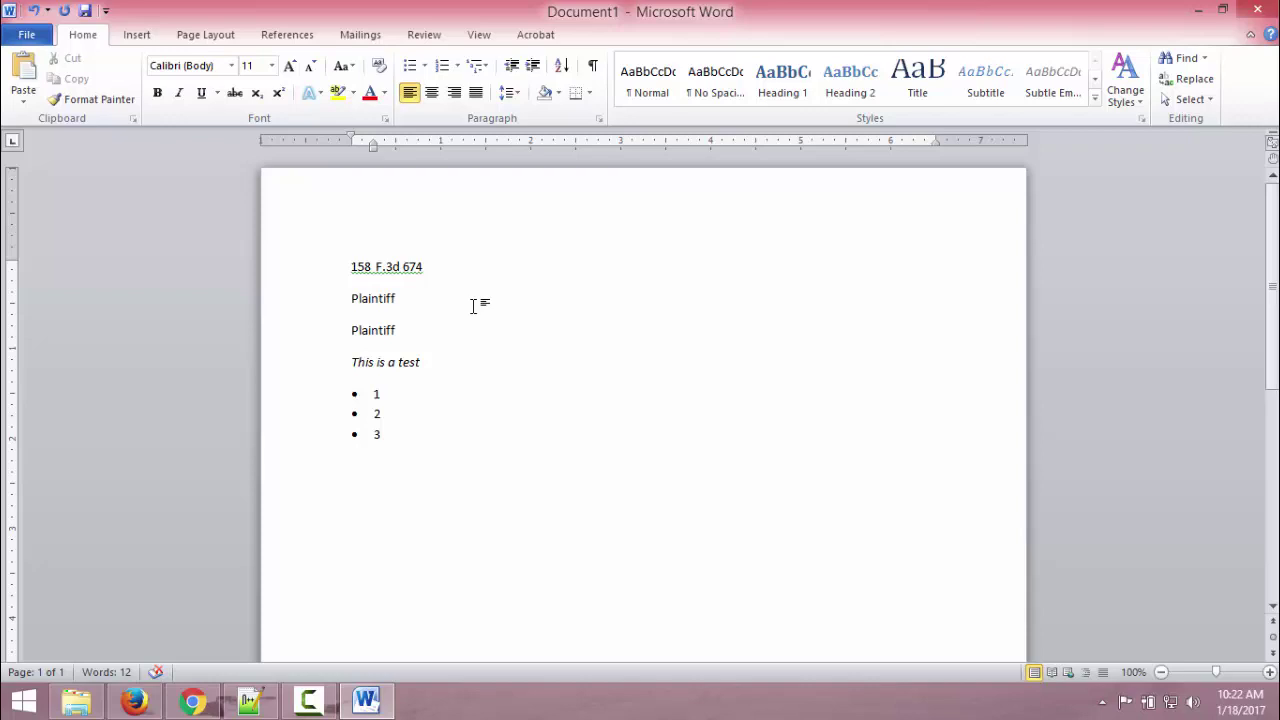
Step: Type the lines 'This is a test', 'ditto' and 'whatever' below the list
{"action": "type", "text": "This is a test"}
{"action": "key", "text": "Return"}
{"action": "type", "text": "ditto"}
{"action": "key", "text": "Return"}
{"action": "type", "text": "whatever"}
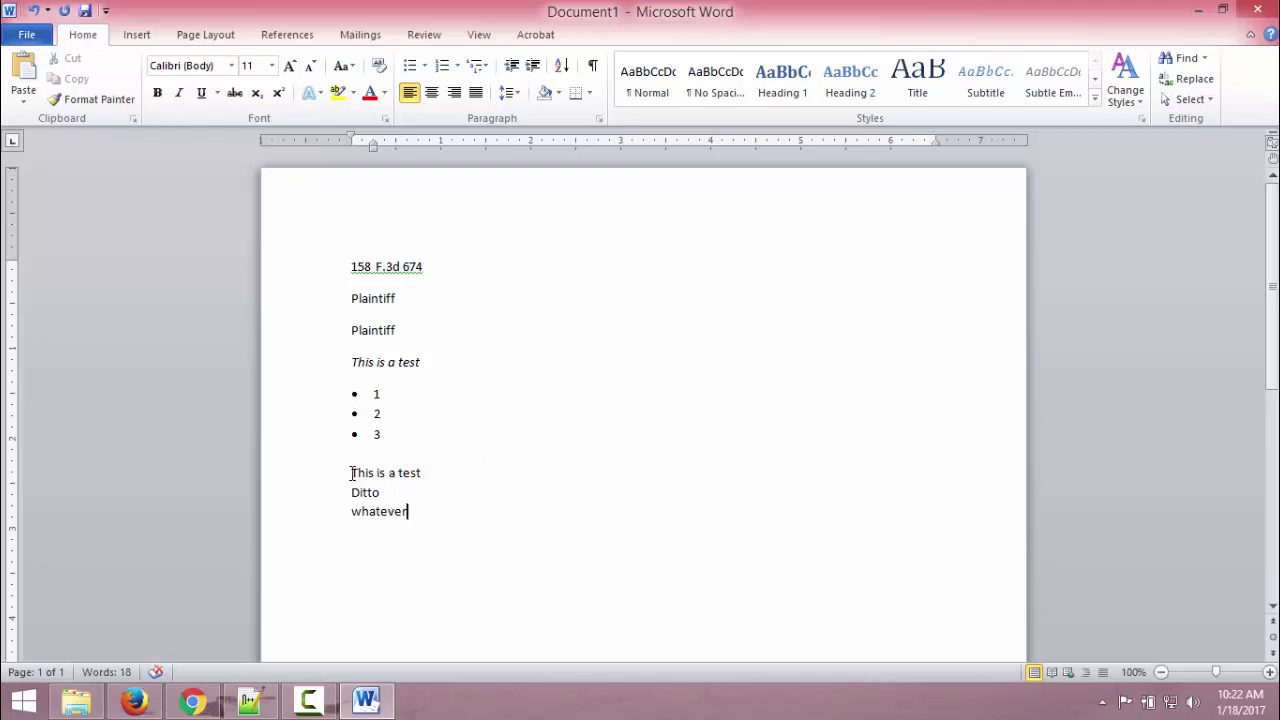
Step: Select the three new lines and set their line spacing to double
{"action": "left_click_drag", "start_coordinate": [351, 472], "coordinate": [416, 513]}
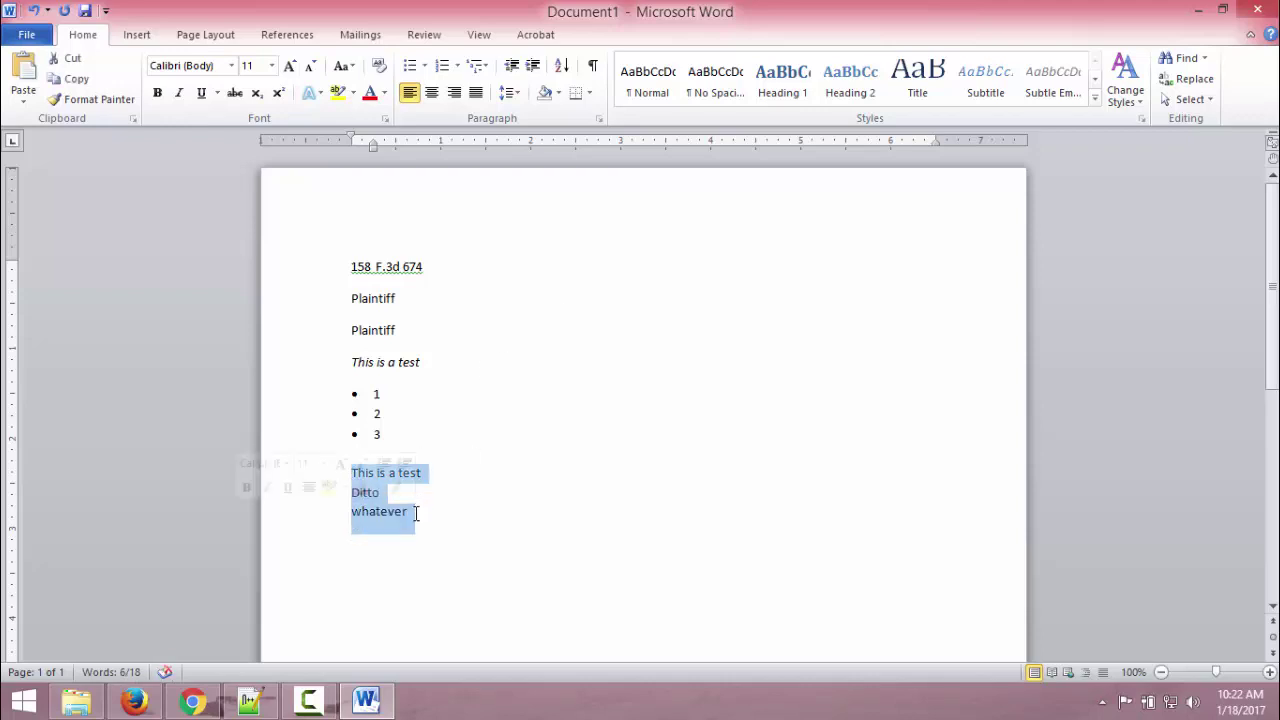
{"action": "key", "text": "ctrl+5"}
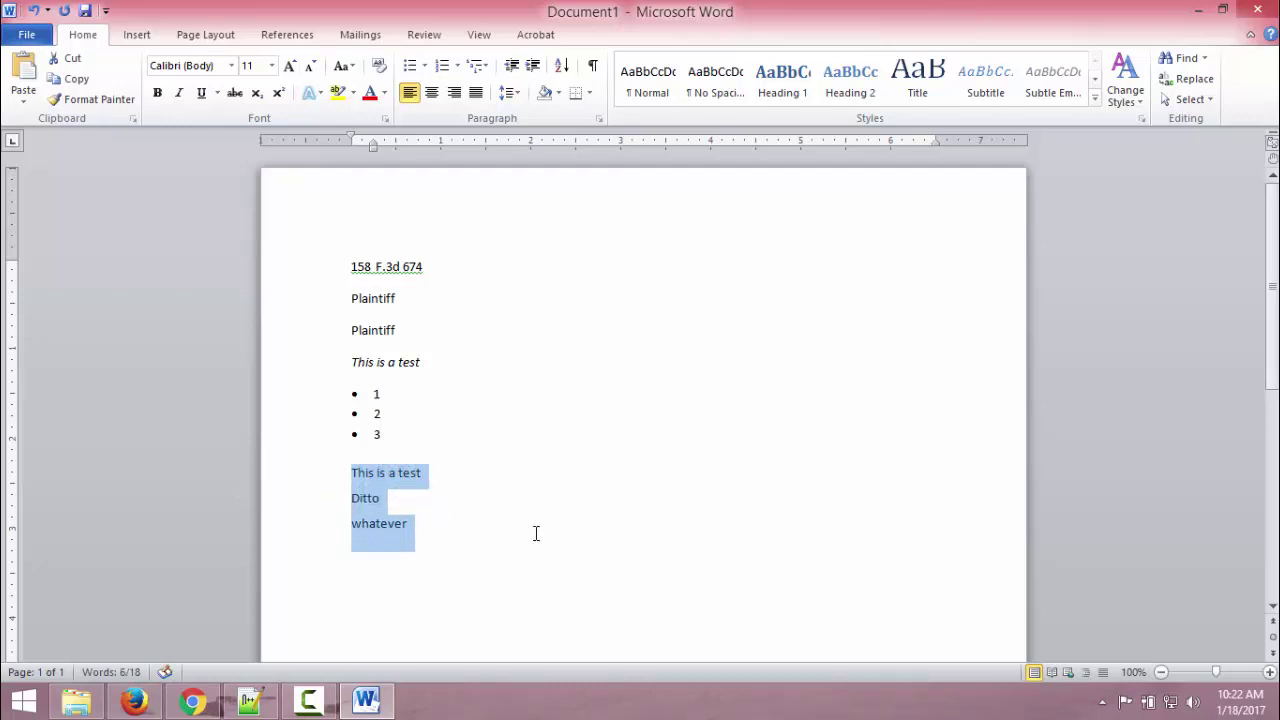
{"action": "key", "text": "ctrl+1"}
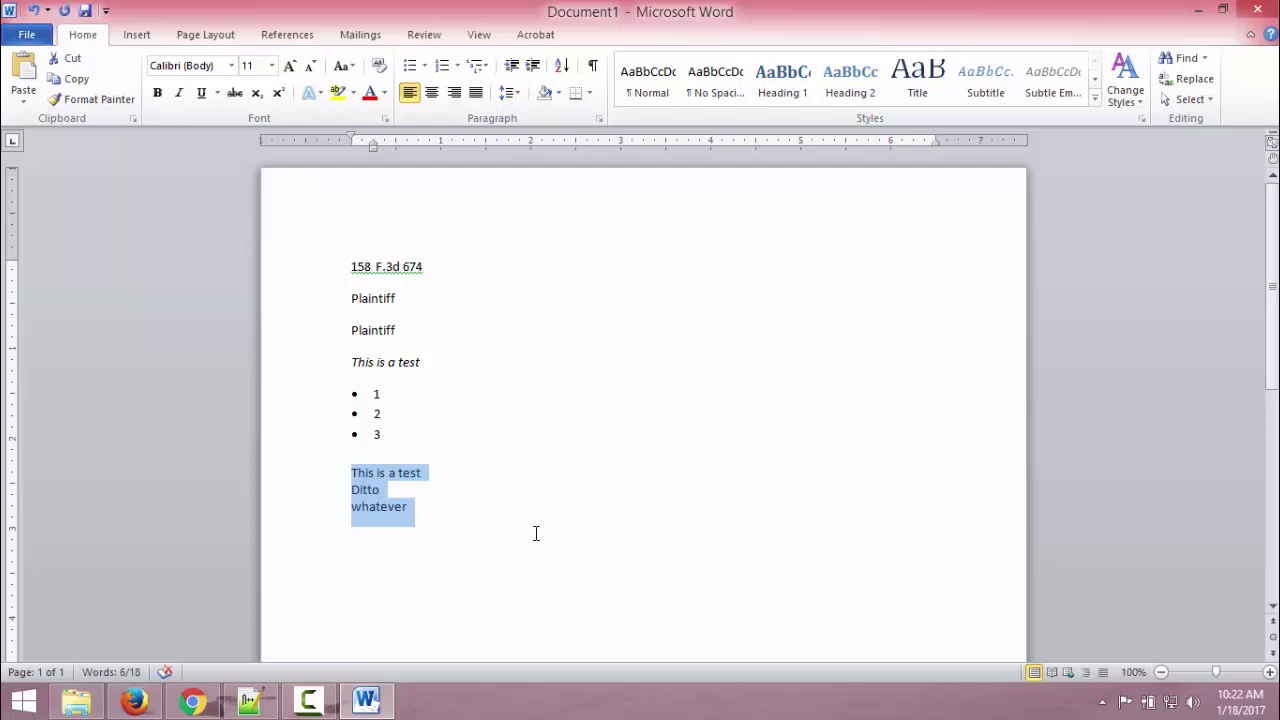
{"action": "key", "text": "ctrl+2"}
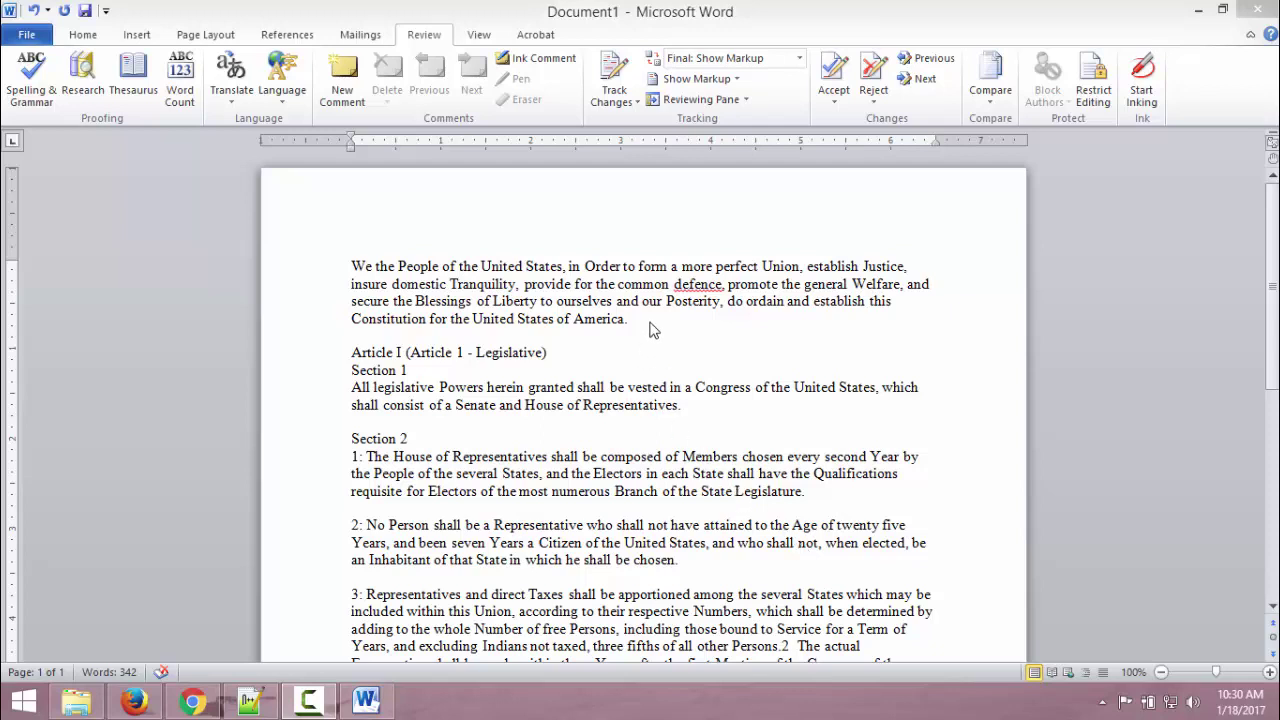
Step: Place the cursor right after 'America.' at the end of the preamble
{"action": "left_click", "coordinate": [654, 320]}
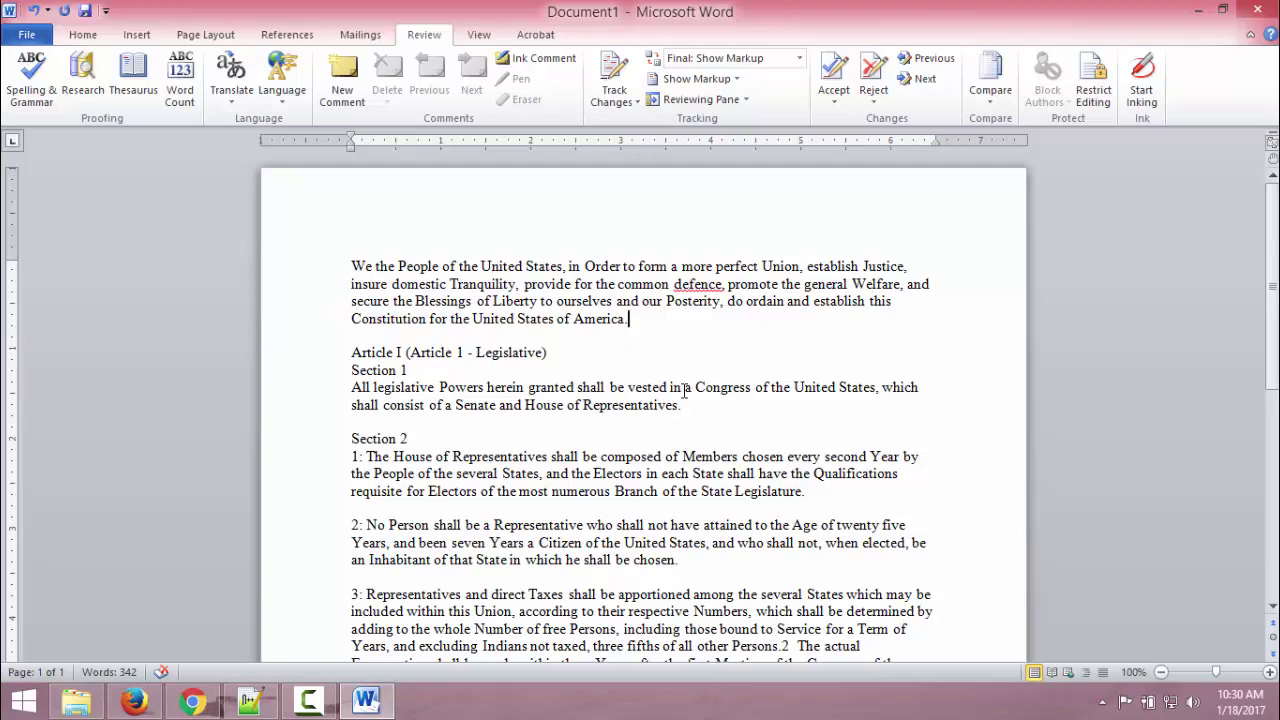
Step: Insert footnote 1 reading 'Good start!' after 'America.' and return to the body text
{"action": "key", "text": "ctrl+alt+f"}
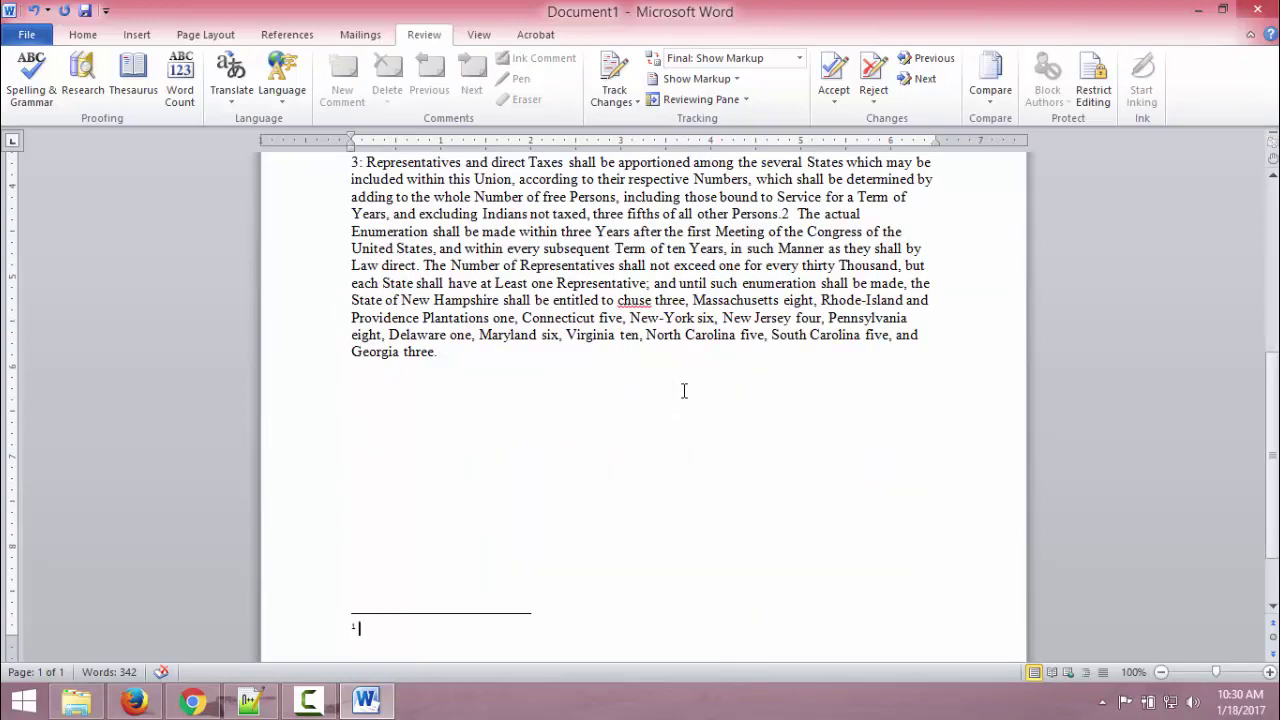
{"action": "type", "text": "Good start!"}
{"action": "key", "text": "shift+F5"}
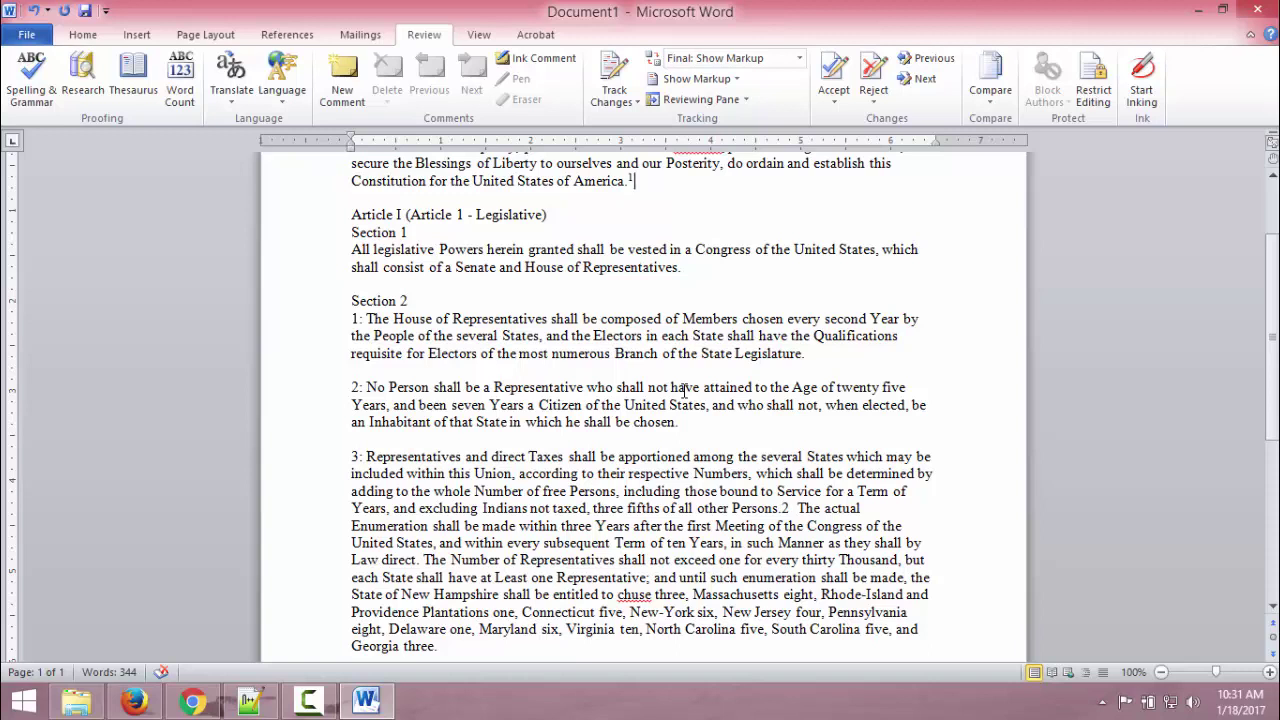
Step: Toggle Track Changes on and back off with Ctrl+Shift+E
{"action": "key", "text": "ctrl+shift+e"}
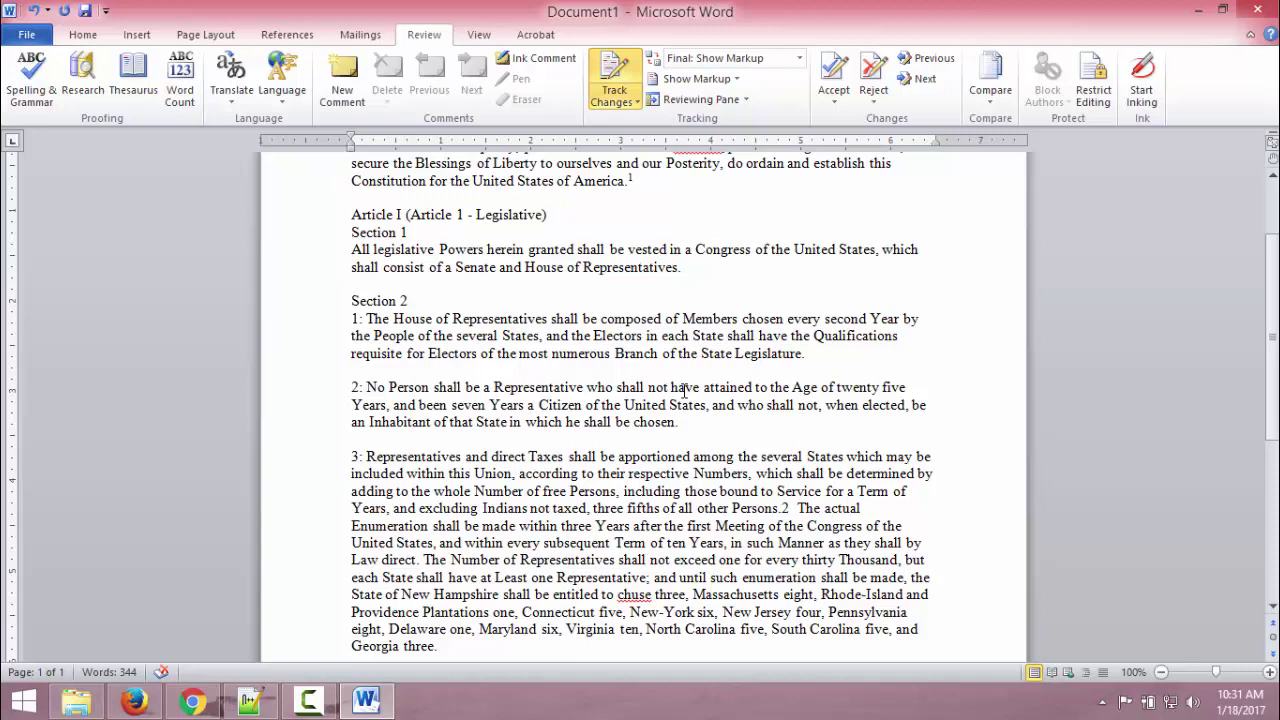
{"action": "key", "text": "ctrl+shift+e"}
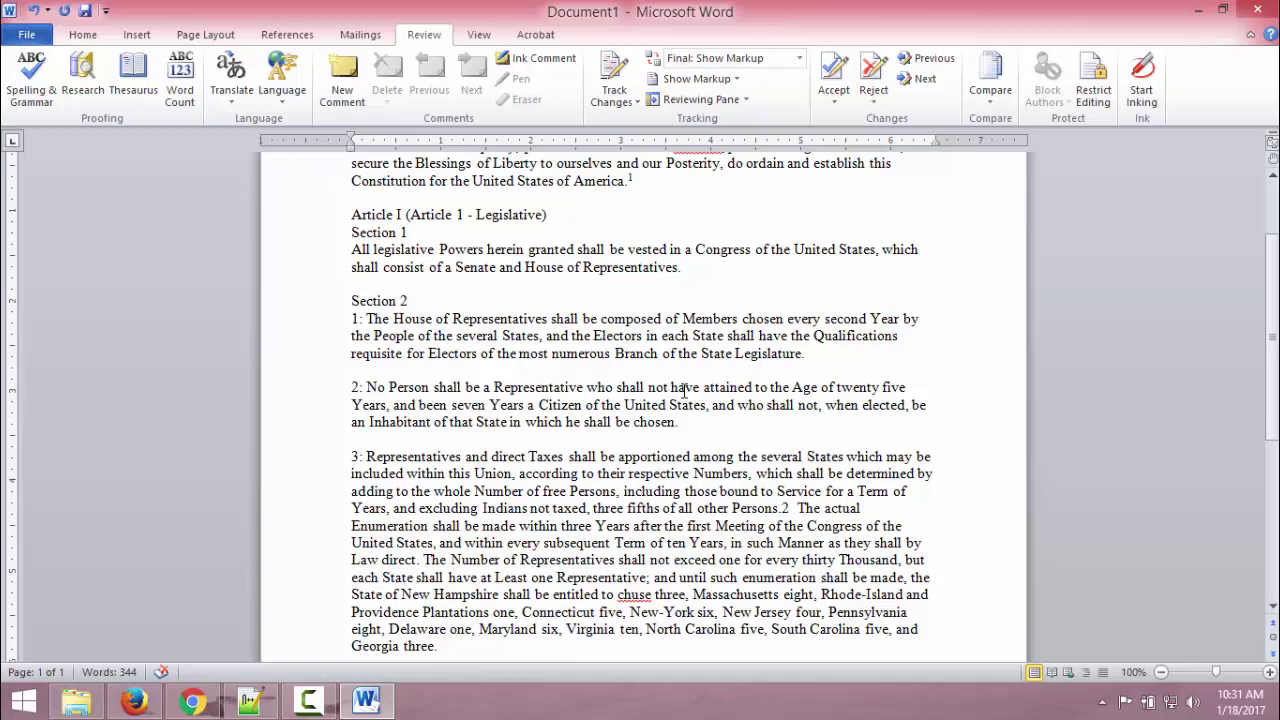
Step: Insert a new empty comment at the footnote mark ending the preamble
{"action": "key", "text": "ctrl+alt+m"}
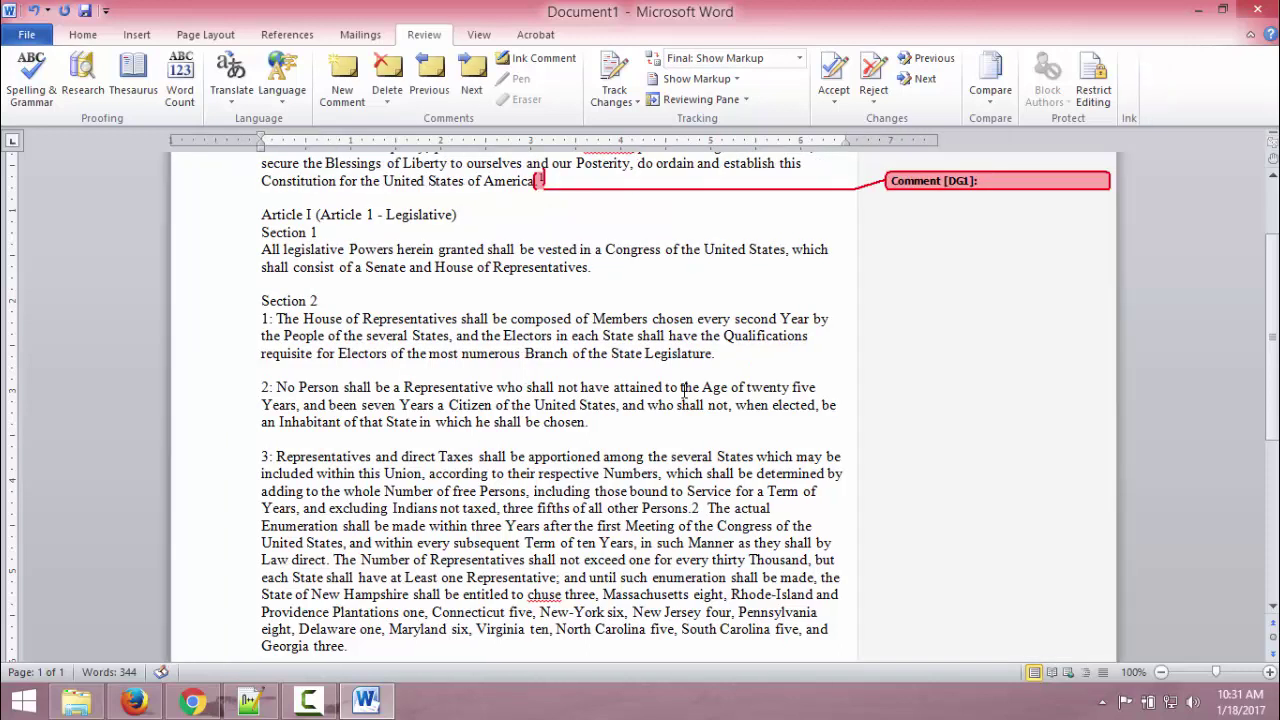